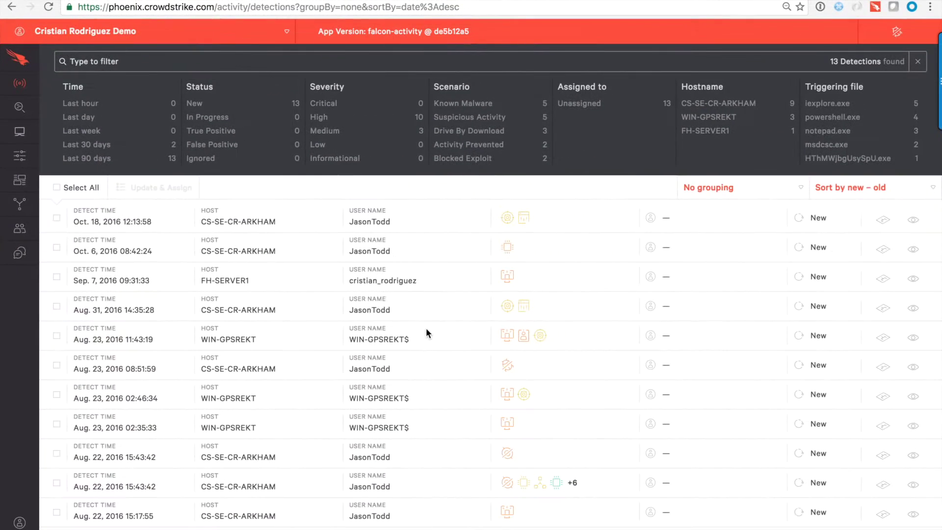
Expand the console sidebar and go to Support > Downloads for the sensor installers
click(23, 65)
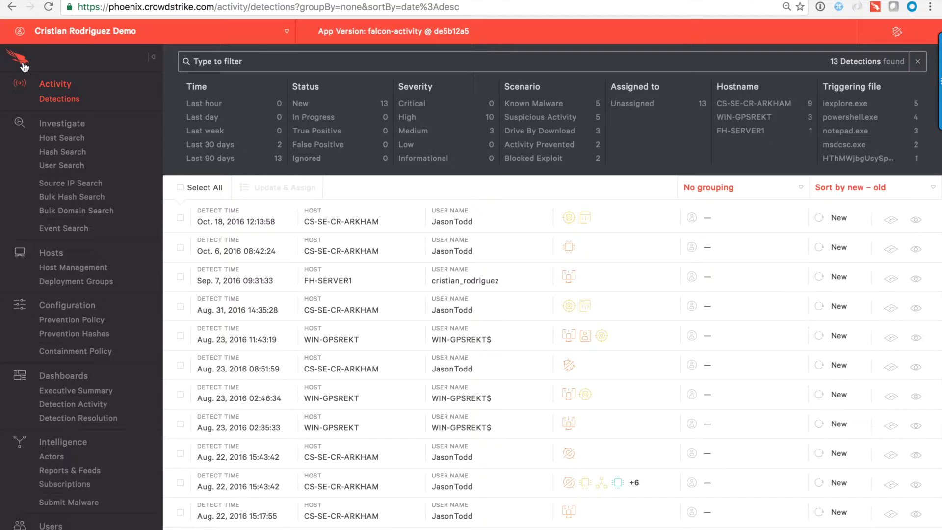
scroll(69, 109, down, 3)
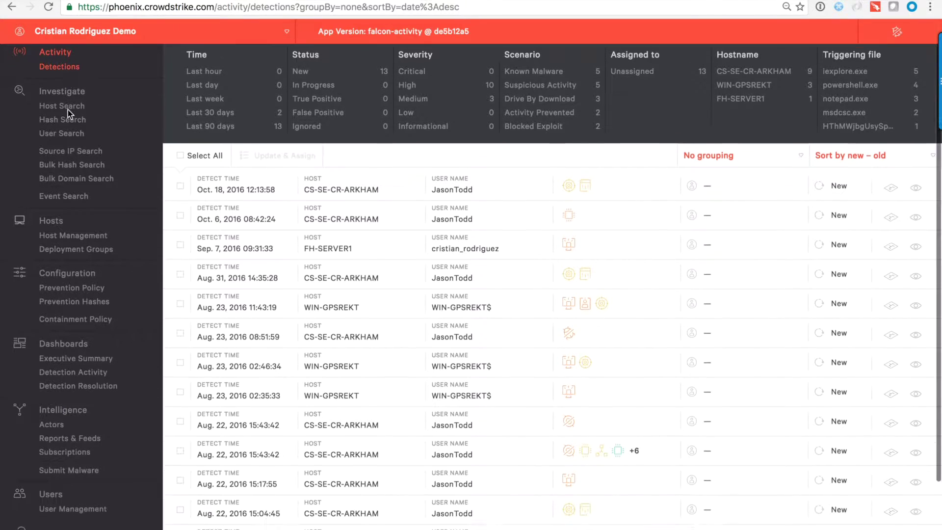
scroll(68, 109, down, 2)
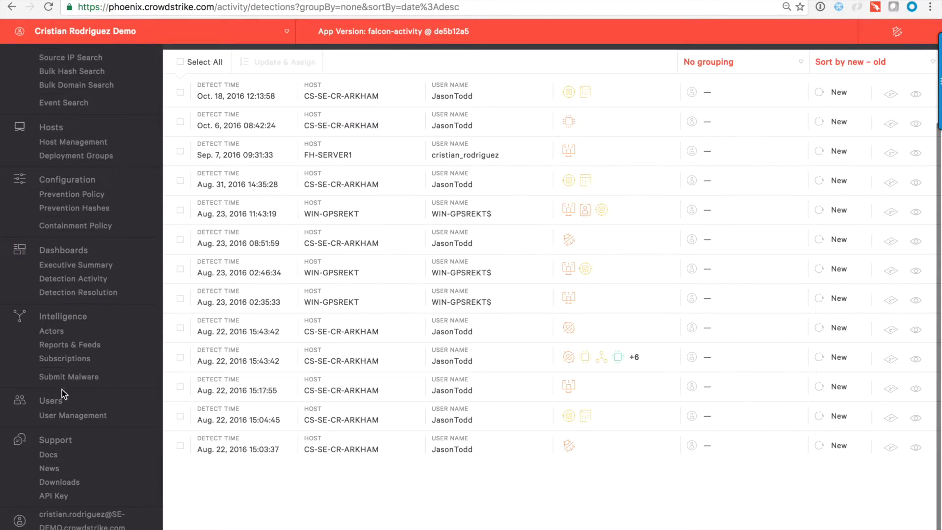
click(69, 483)
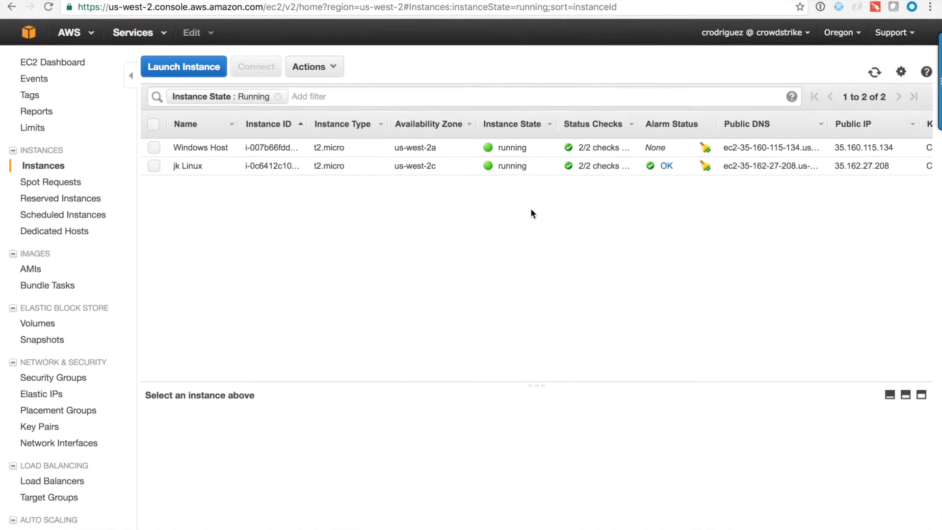
View the Windows Host instance's RDP connection details via Actions > Connect, then close them
click(289, 147)
click(317, 66)
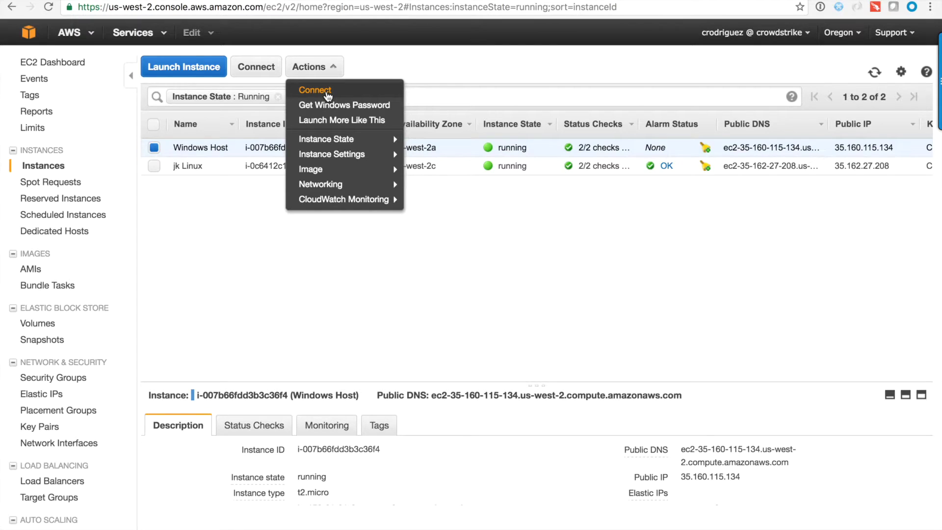
click(317, 90)
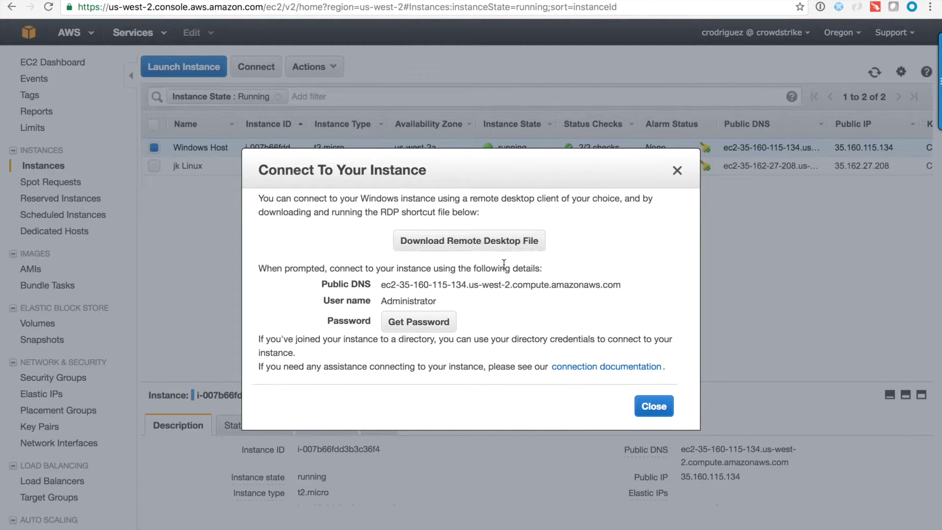
click(654, 406)
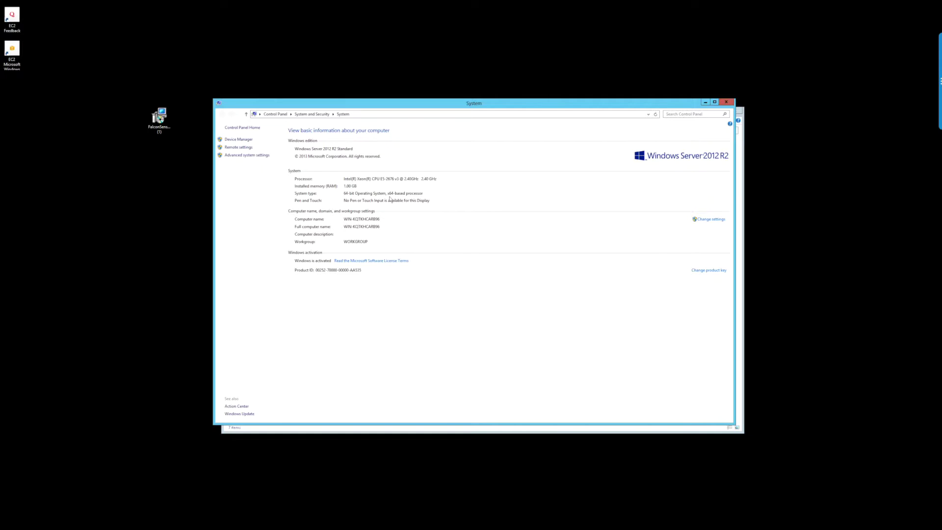
Run the FalconSensor installer from the desktop, accept the license terms and install
click(159, 118)
double_click(159, 118)
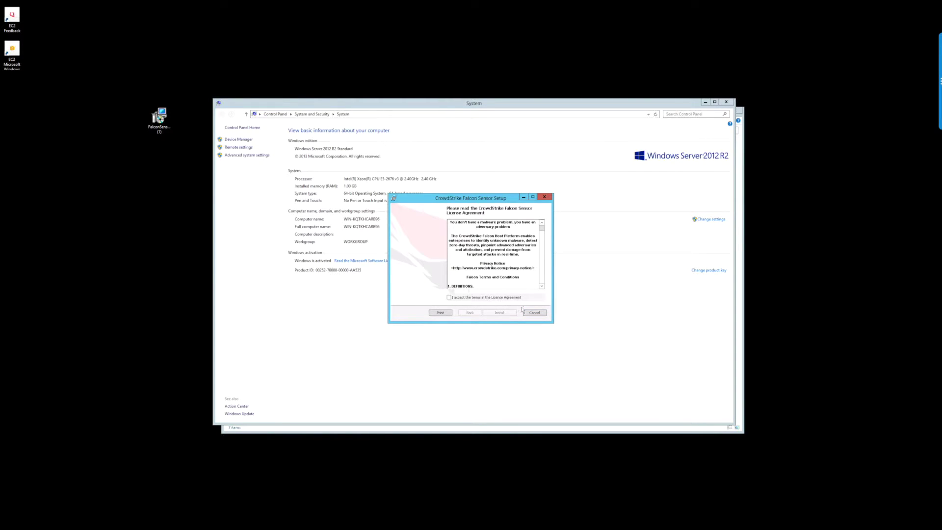
click(448, 296)
click(500, 312)
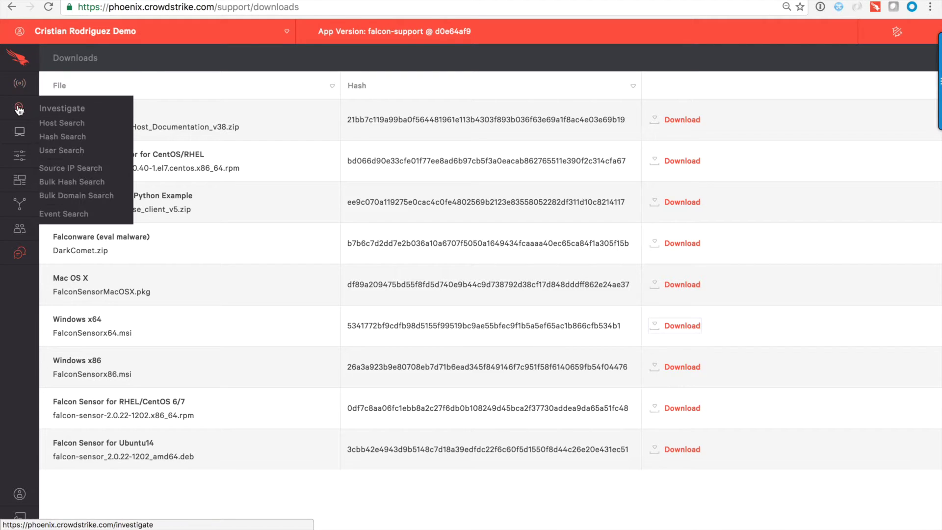
In Host Management, view WIN-KQTKHCARB96's details and highlight its Windows Server 2012 R2 OS version
mouse_move(19, 131)
click(52, 132)
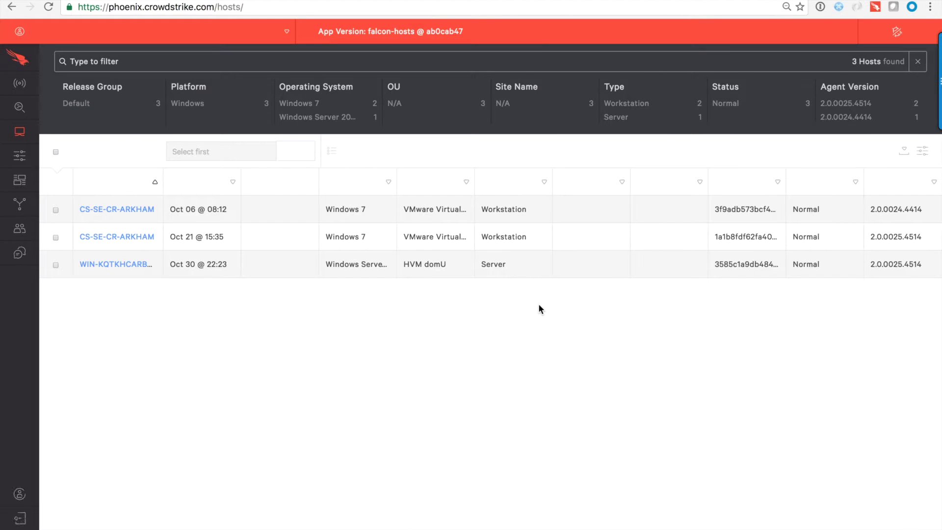
click(113, 264)
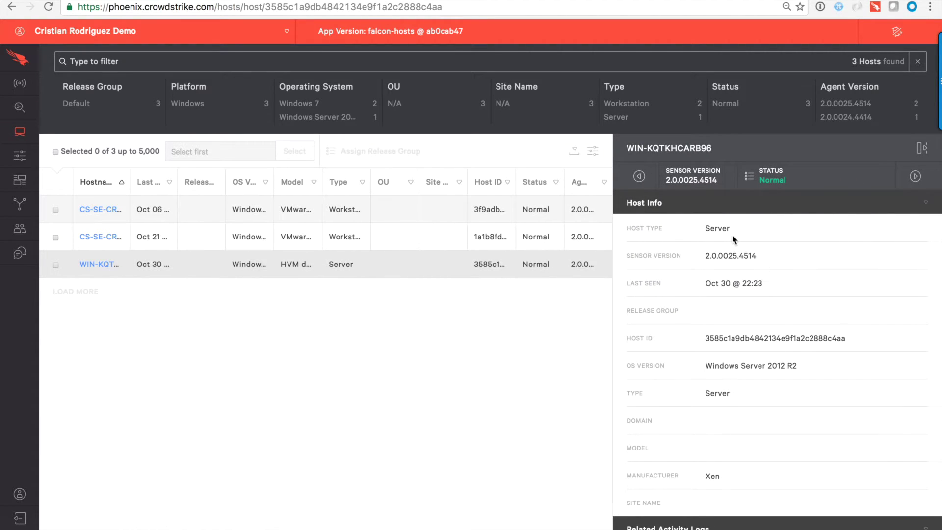
drag(799, 366, 704, 365)
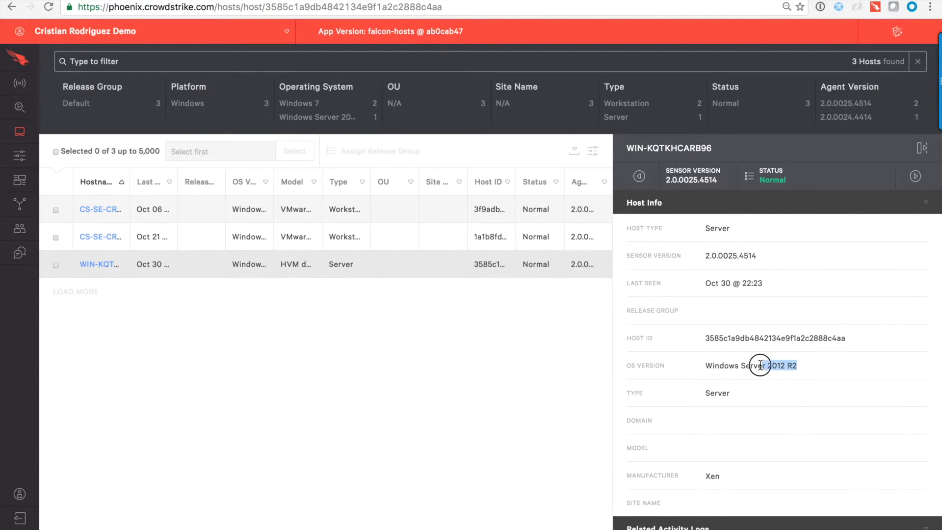
click(839, 373)
mouse_move(19, 155)
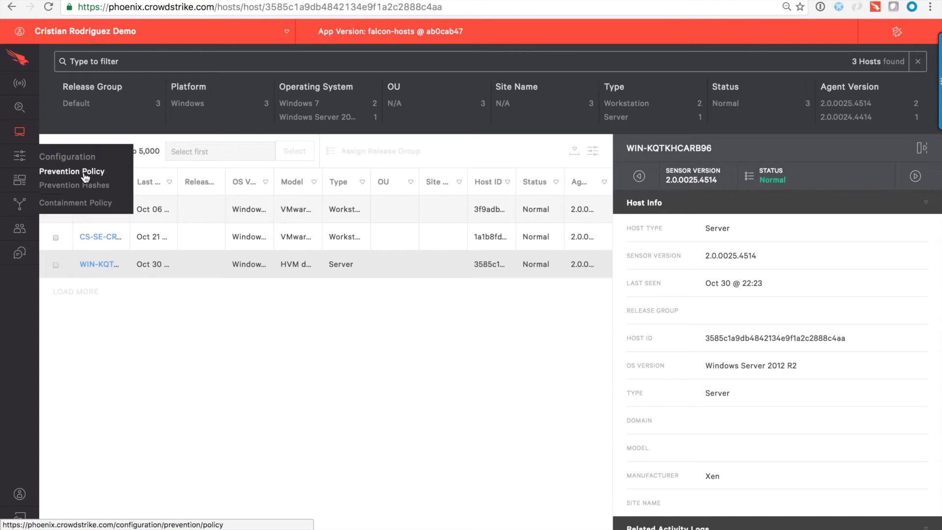
Show the Prevention Policy settings under Configuration
click(71, 171)
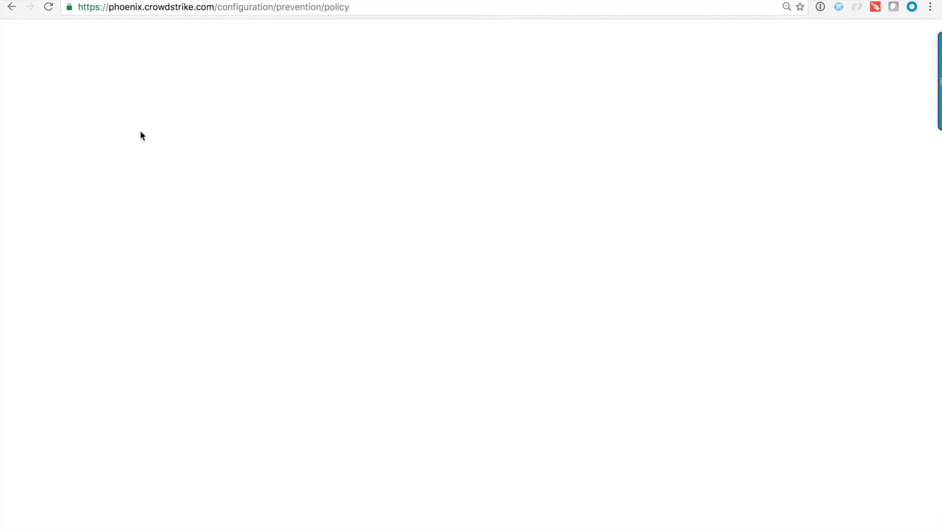
scroll(539, 256, down, 2)
scroll(539, 256, down, 4)
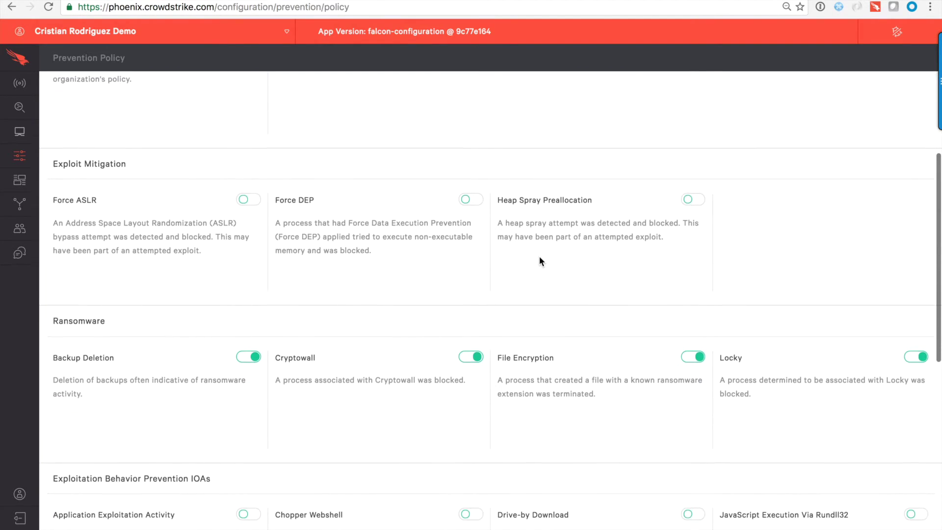
scroll(540, 256, down, 3)
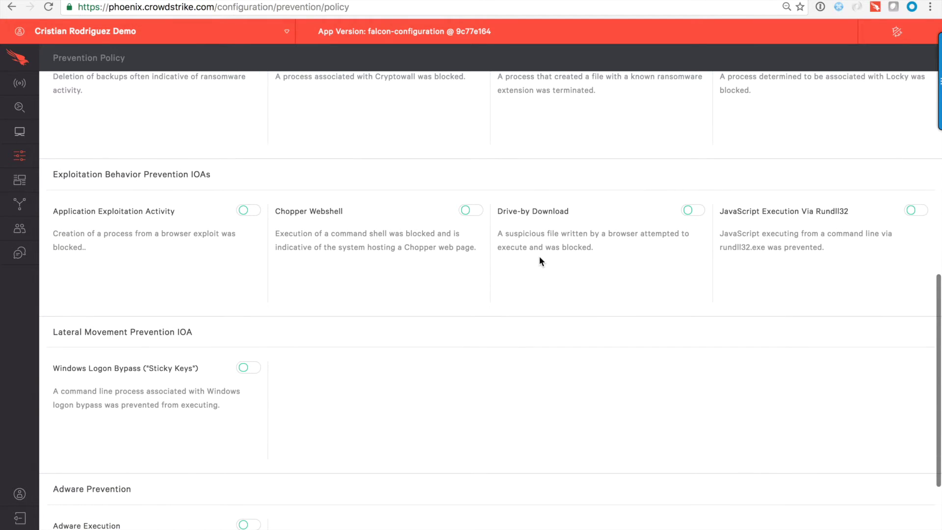
scroll(540, 257, down, 2)
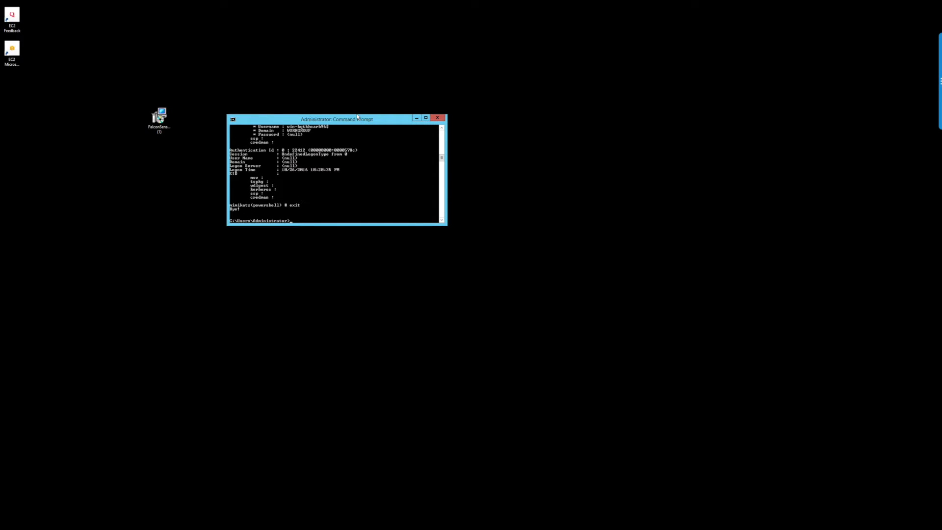
Move the Command Prompt aside and launch the DarkComet sample from the desktop
drag(357, 118, 450, 118)
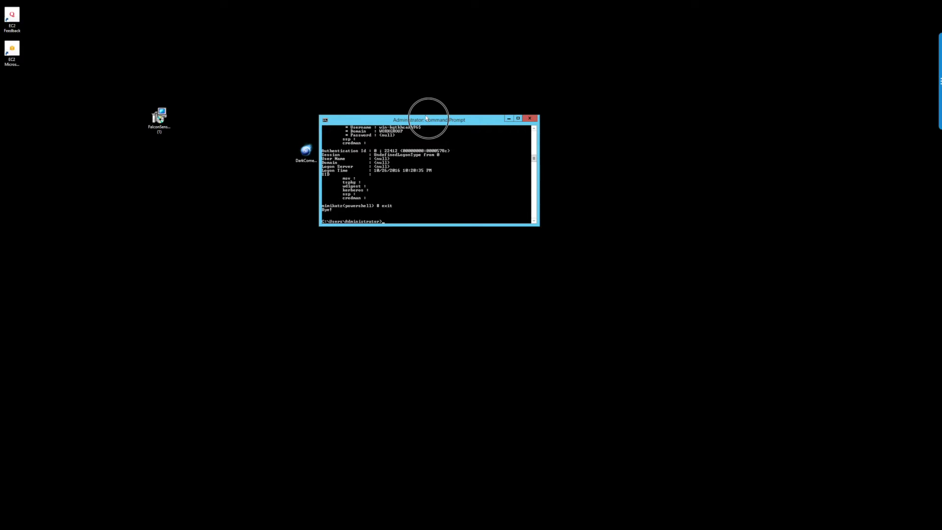
drag(417, 120, 431, 120)
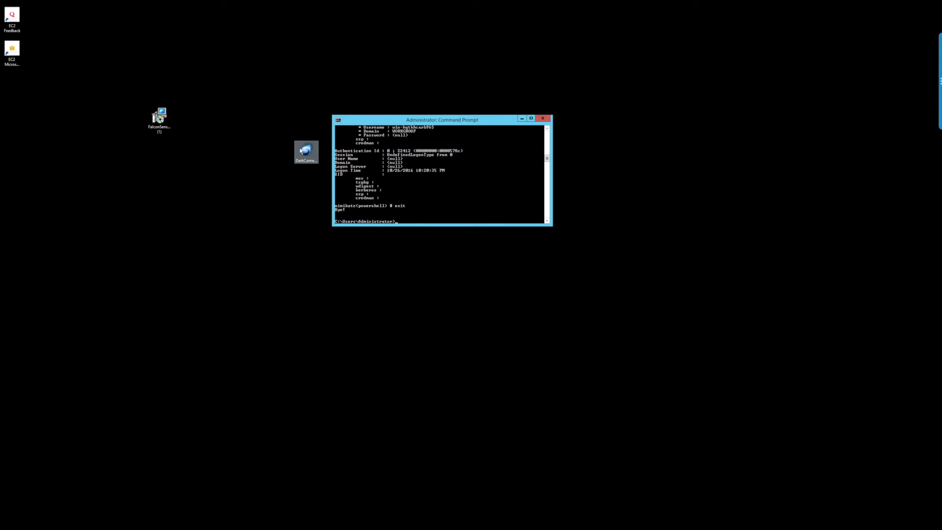
double_click(306, 152)
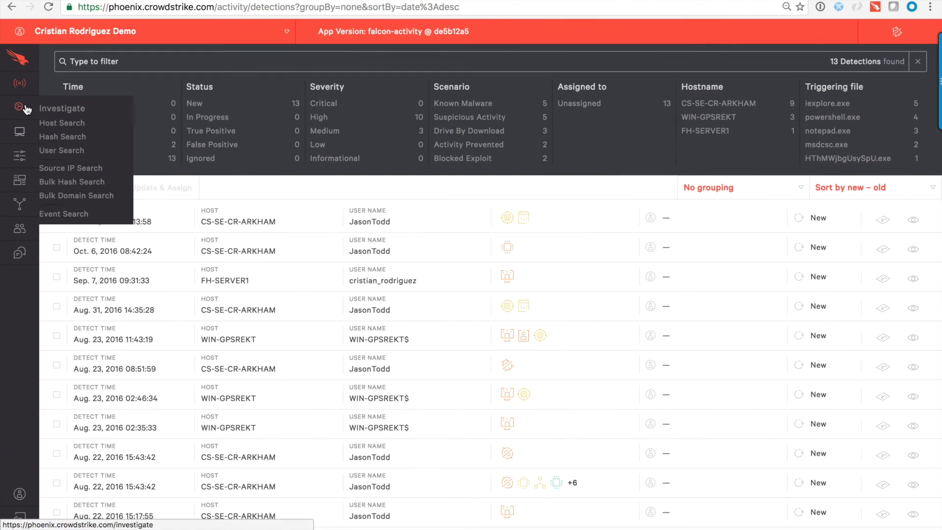
mouse_move(19, 83)
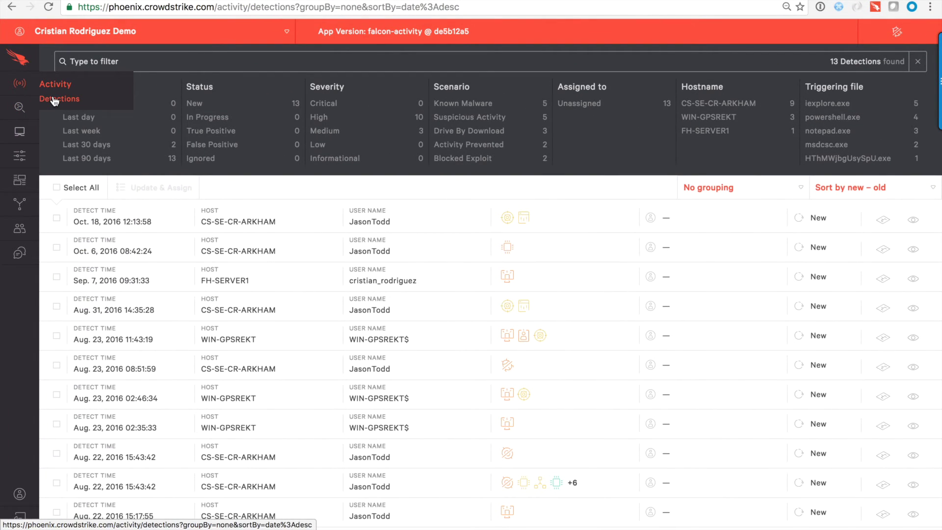
Reload the Detections list and show full details of the newest WIN-KQTKHCARB96 detection
click(59, 99)
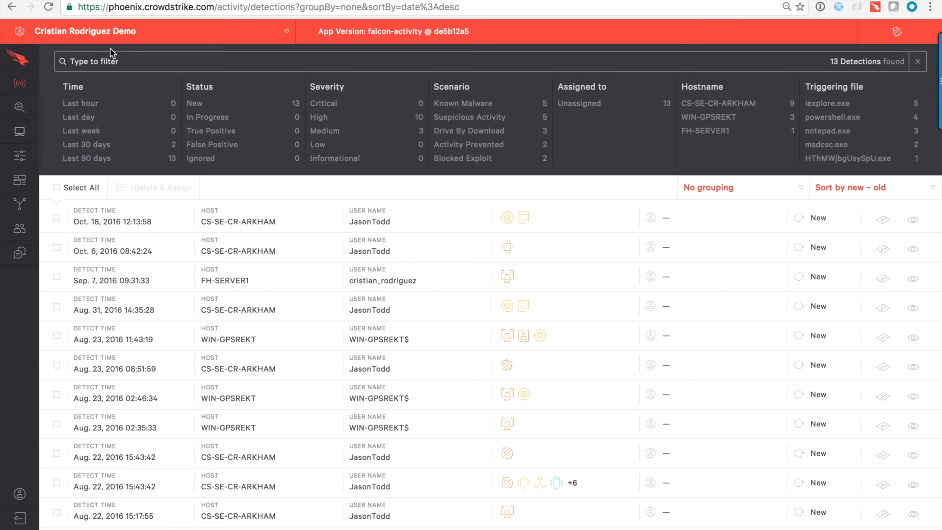
click(49, 7)
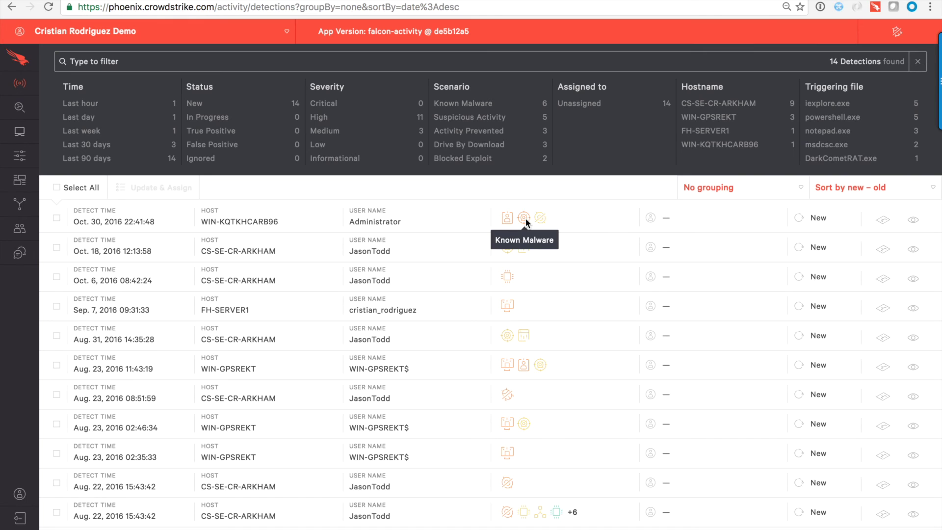
click(885, 223)
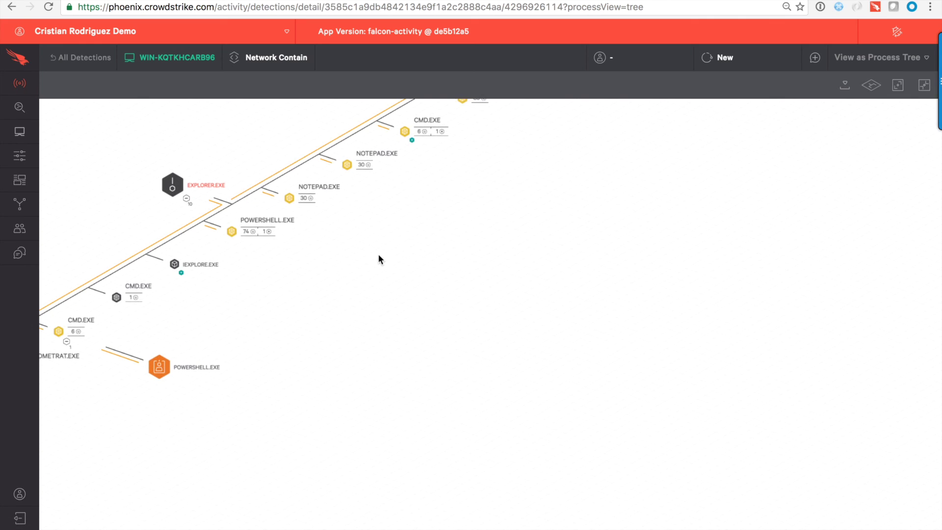
Pan the process tree to view the explorer → cmd → powershell → DarkCometRAT.exe chain
drag(372, 269, 477, 351)
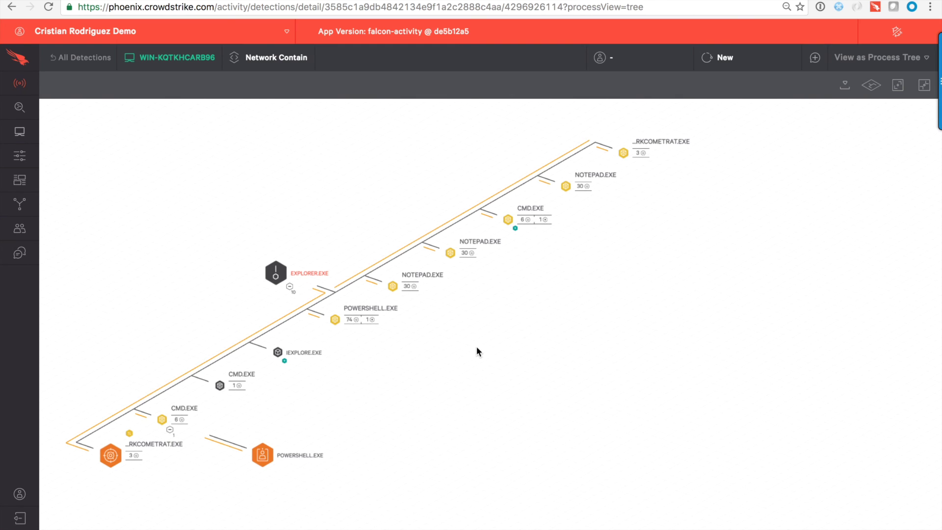